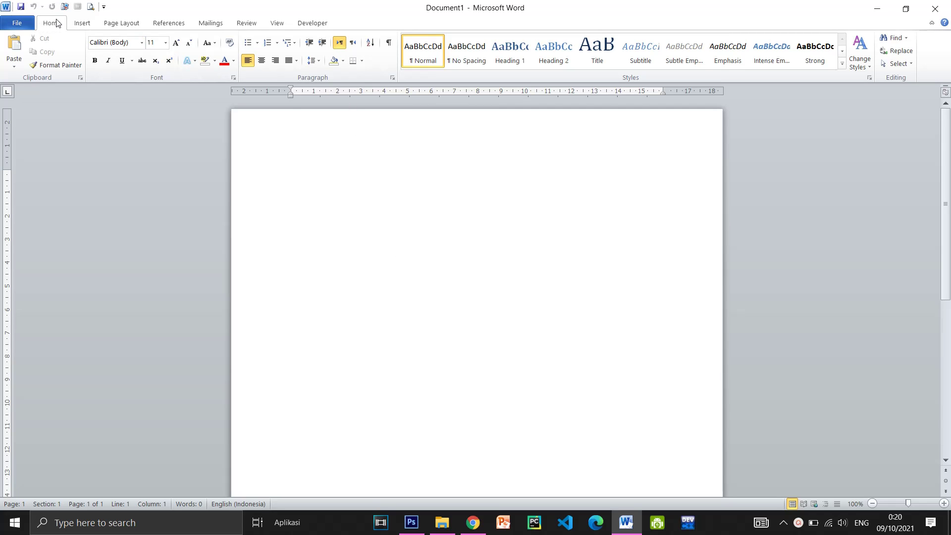
Insert a Horizontal Line from the Borders menu near the top of the page and drag it taller
click(362, 61)
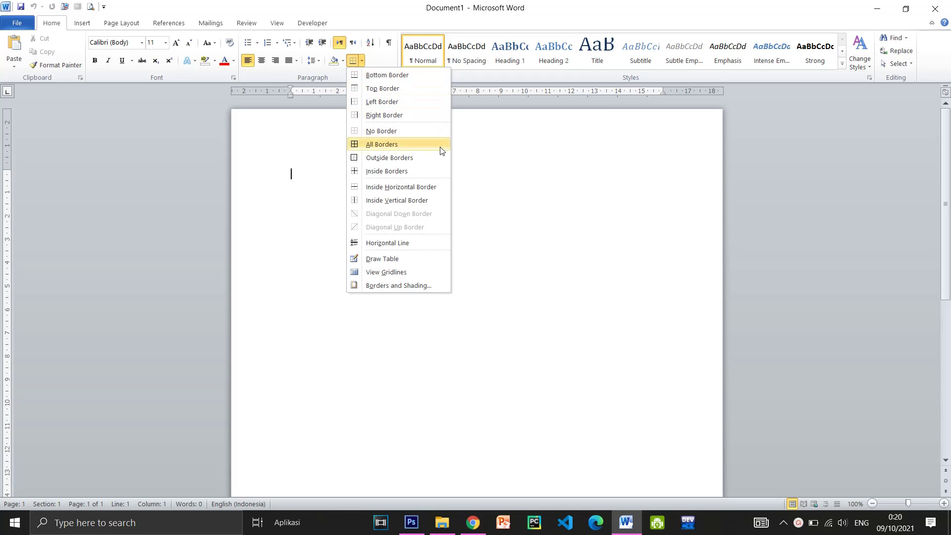
click(397, 244)
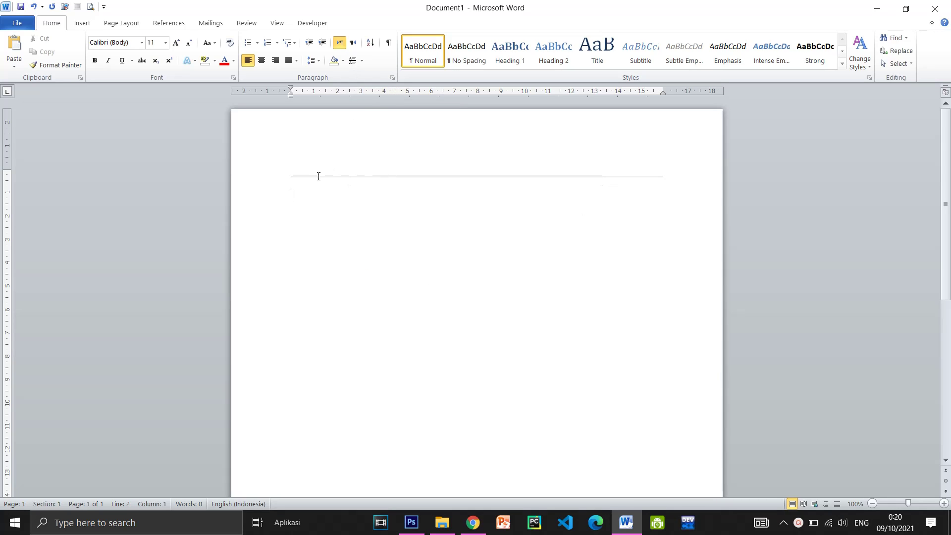
click(418, 176)
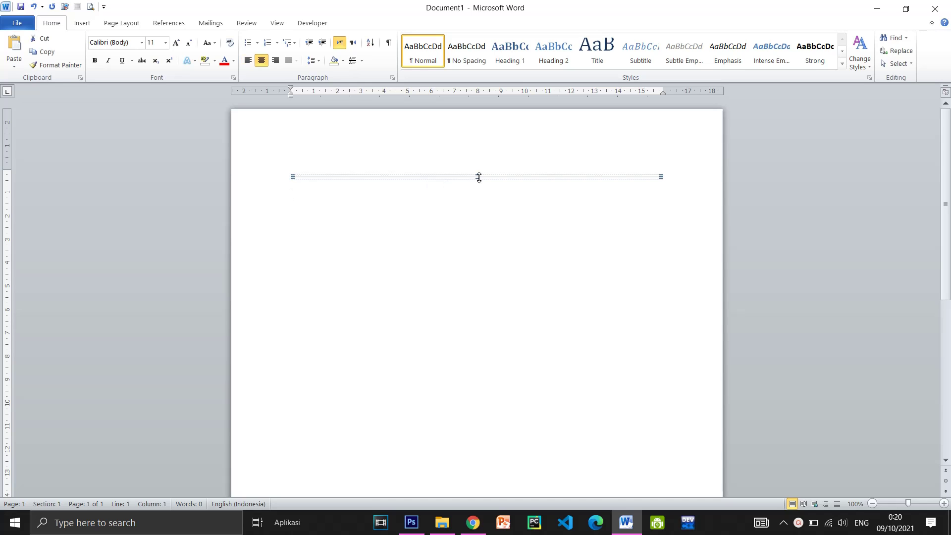
mouse_move(478, 177)
mouse_down()
mouse_move(478, 226)
mouse_move(464, 171)
mouse_up()
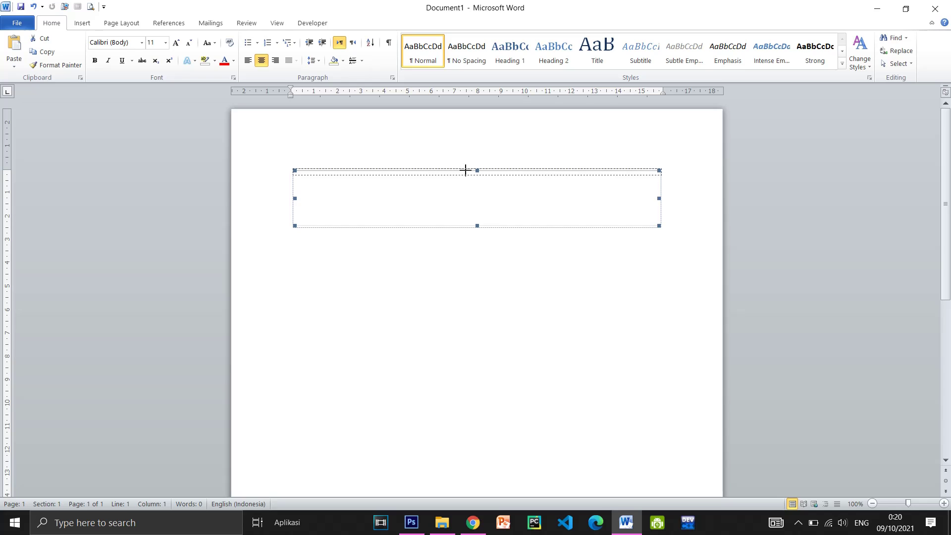
click(476, 217)
Give the horizontal line an orange font colour and a black highlight, then undo the last change once
click(419, 177)
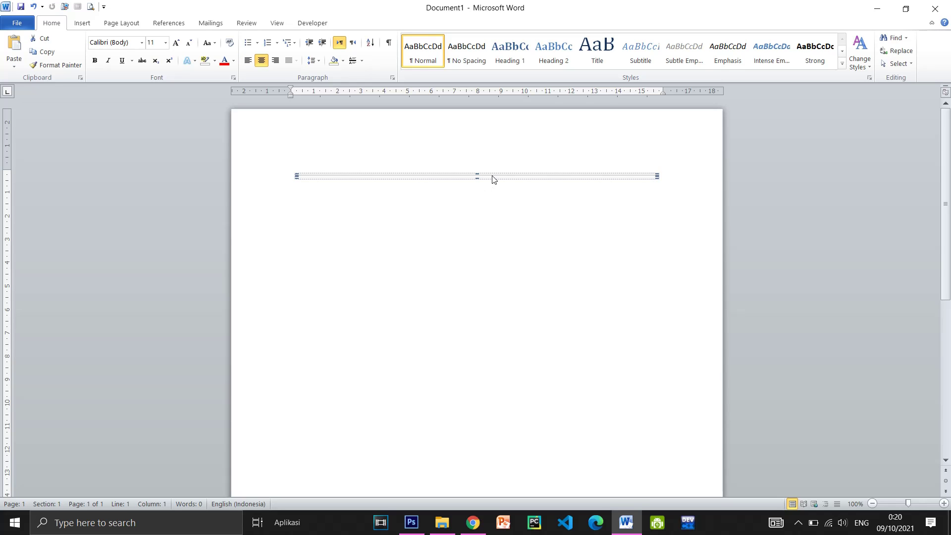
click(233, 61)
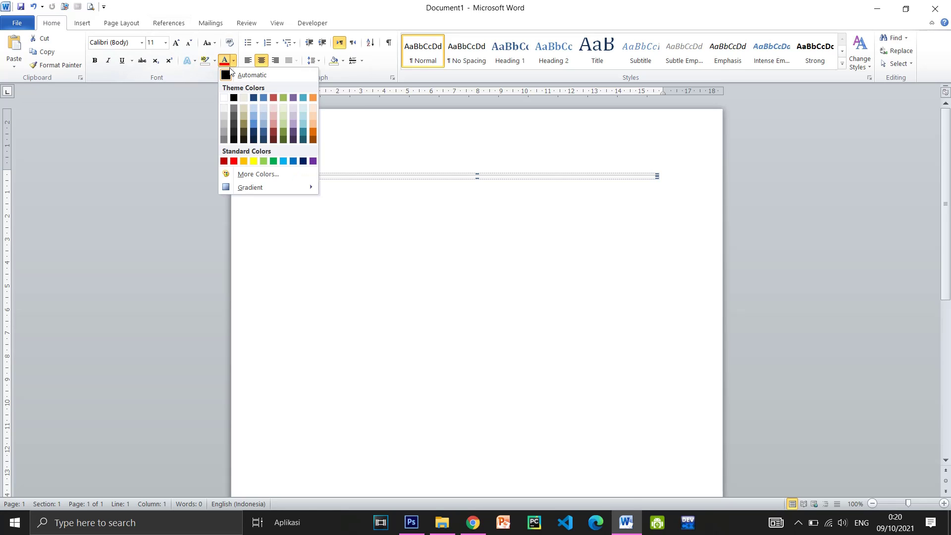
click(244, 162)
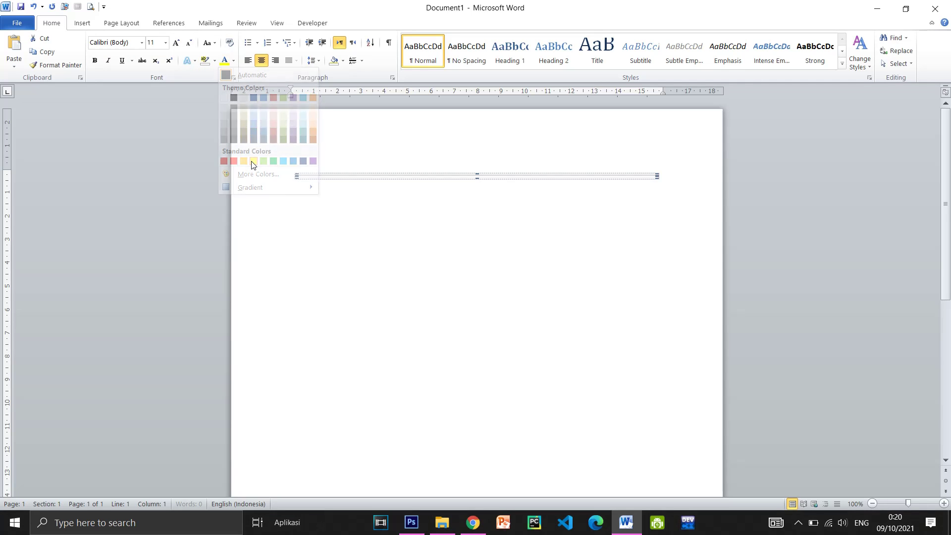
click(214, 61)
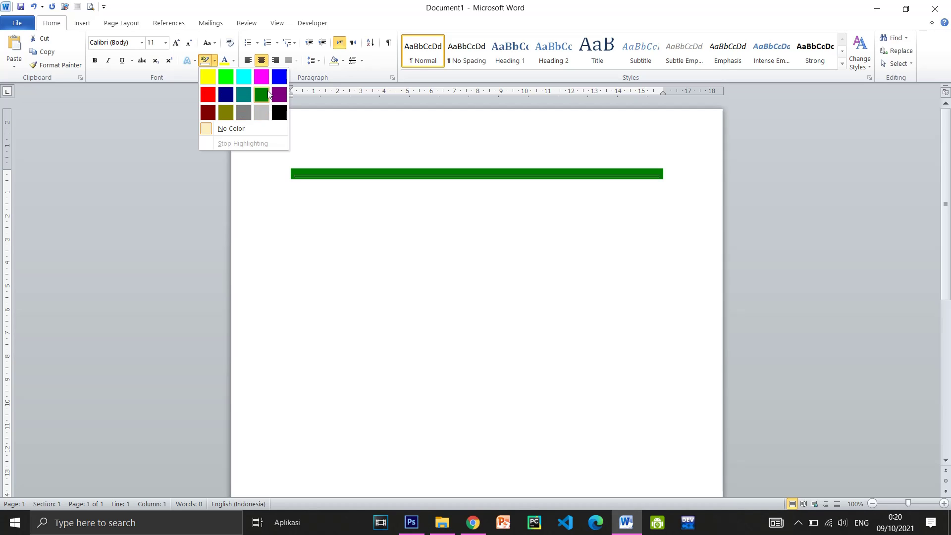
click(279, 113)
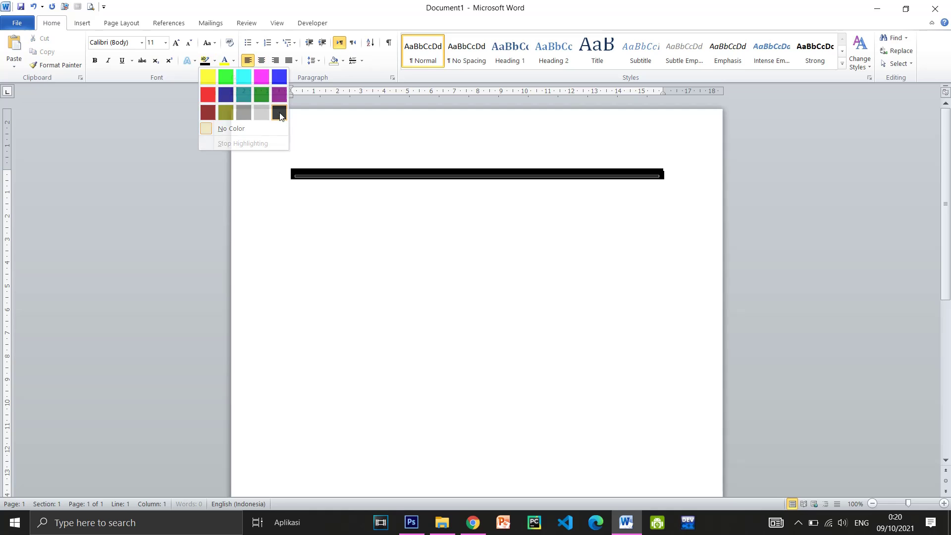
click(480, 189)
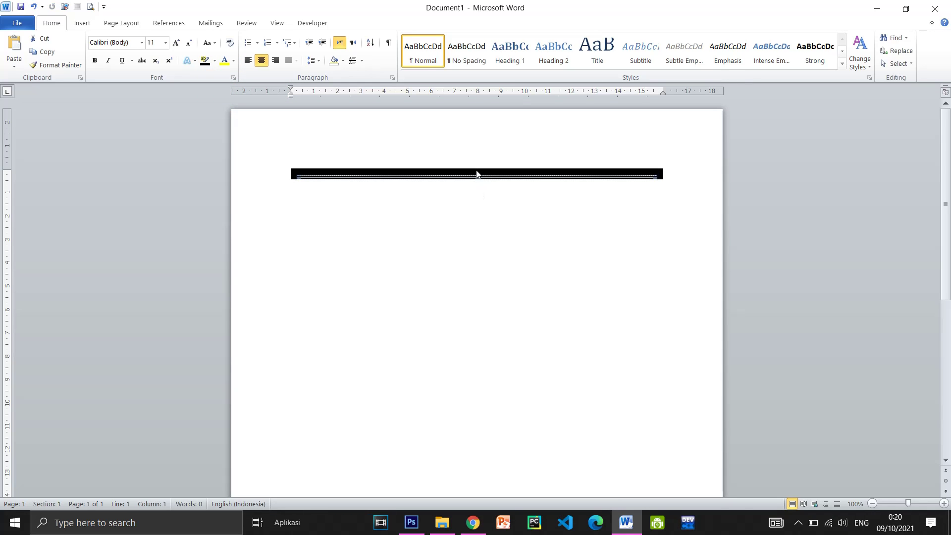
key(ctrl+z)
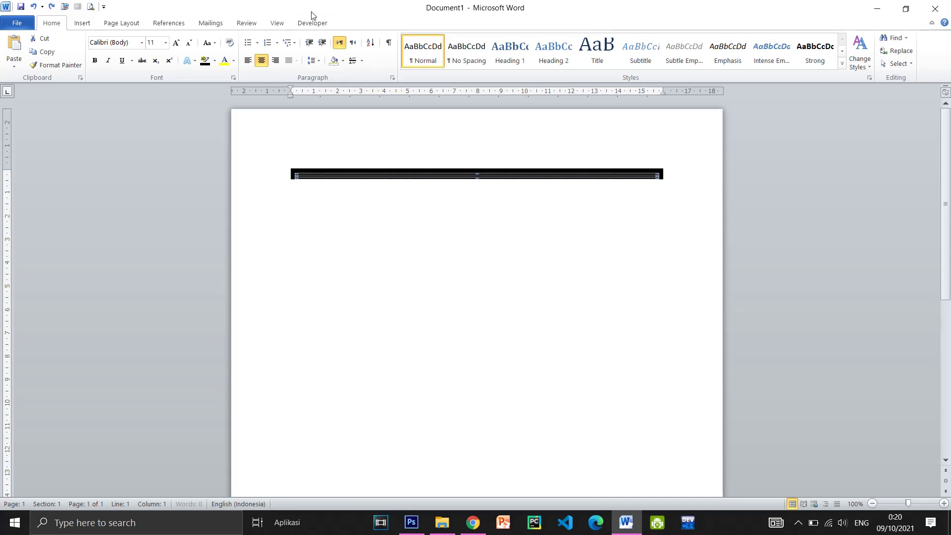
Apply a Bottom Border to the empty line below the black bar and add an empty line
click(340, 202)
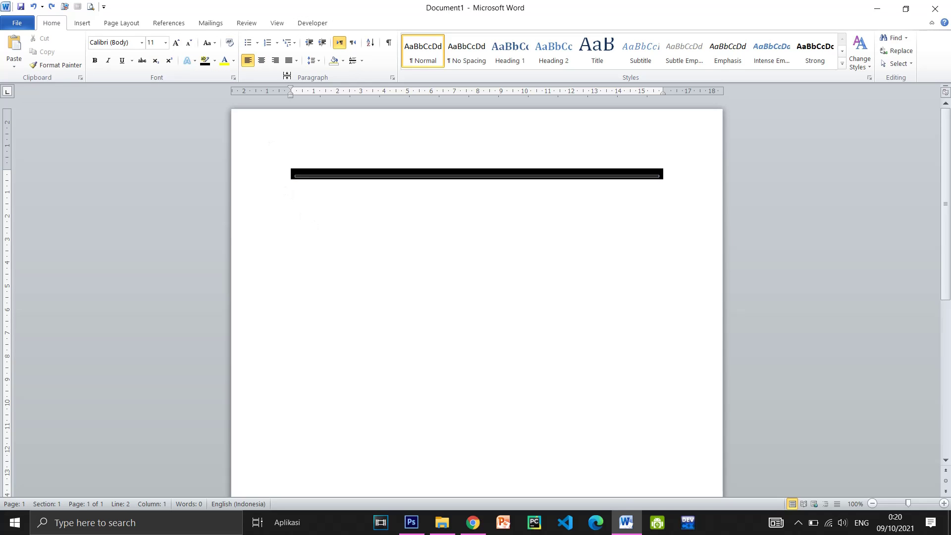
click(362, 61)
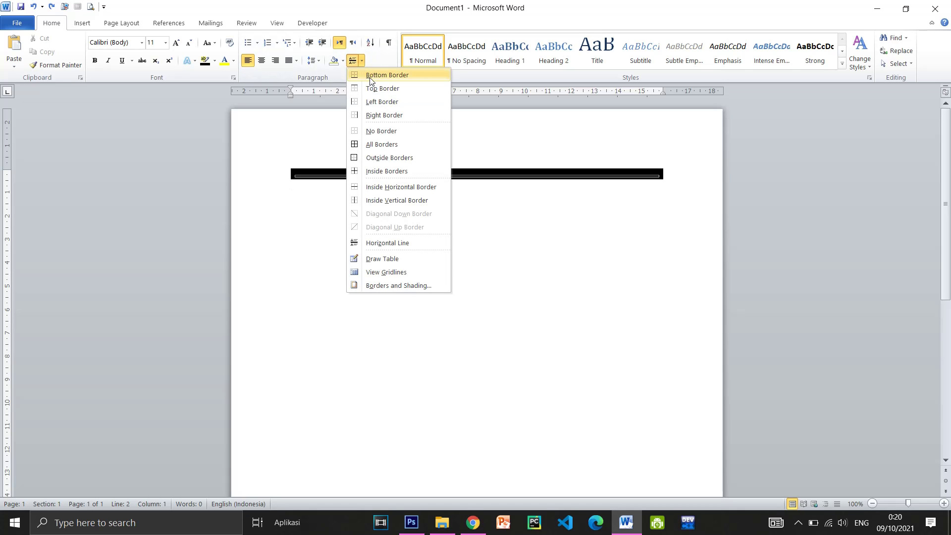
click(370, 77)
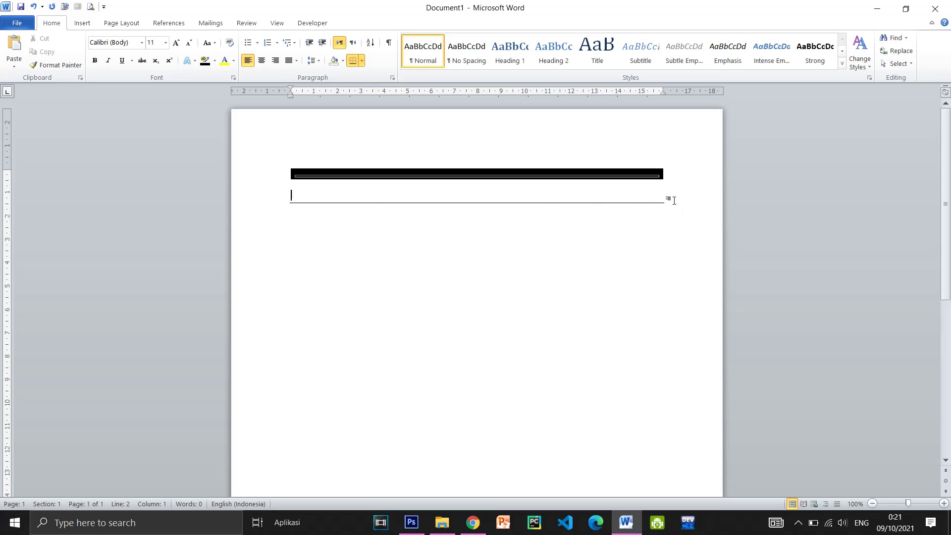
key(Return)
key(Return)
Type a row of hyphens above the rule as a dashed line, then add an empty line pushing the rule down
key(Up)
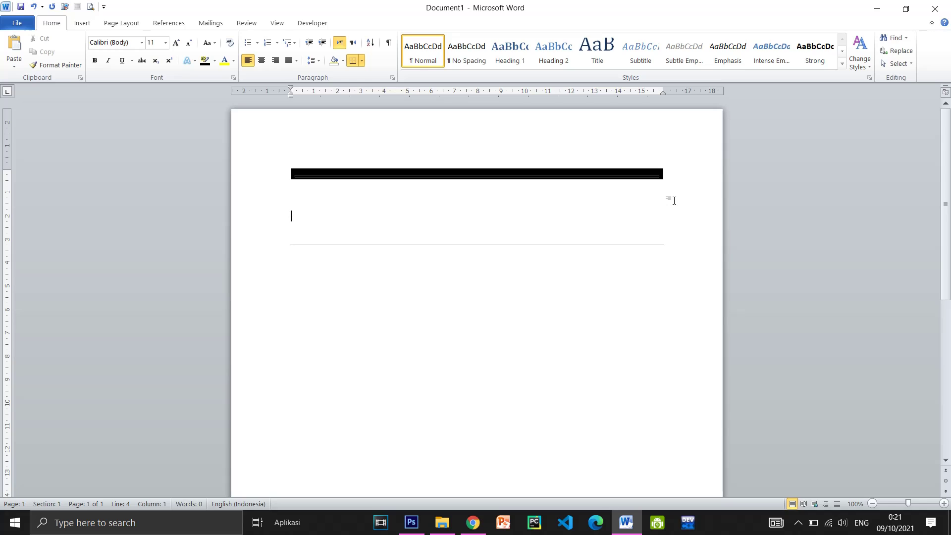
text(-)
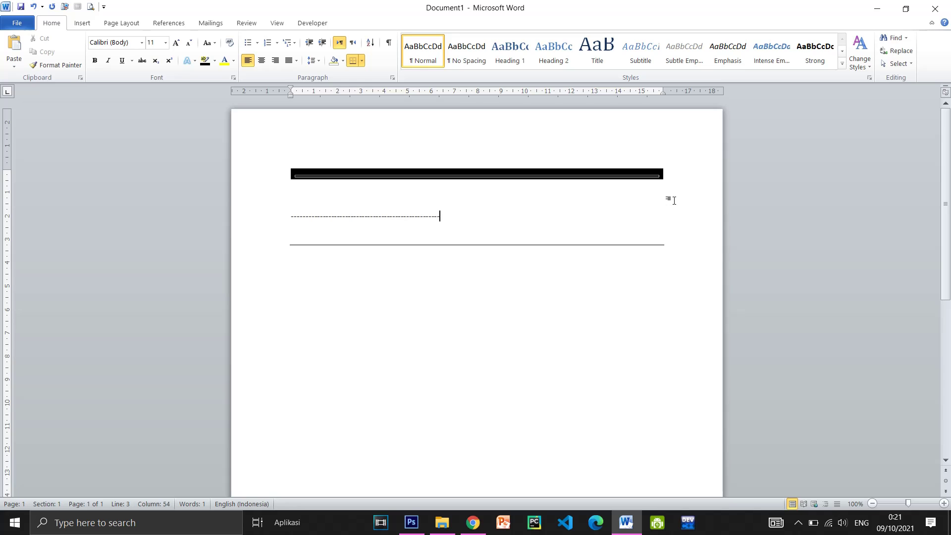
text(------)
text(----------------------------------------------------------------------------)
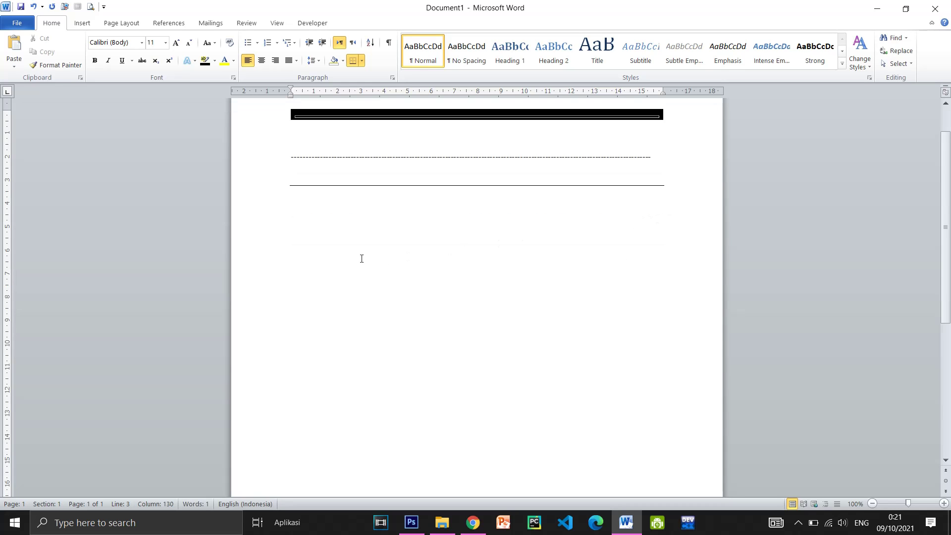
click(710, 252)
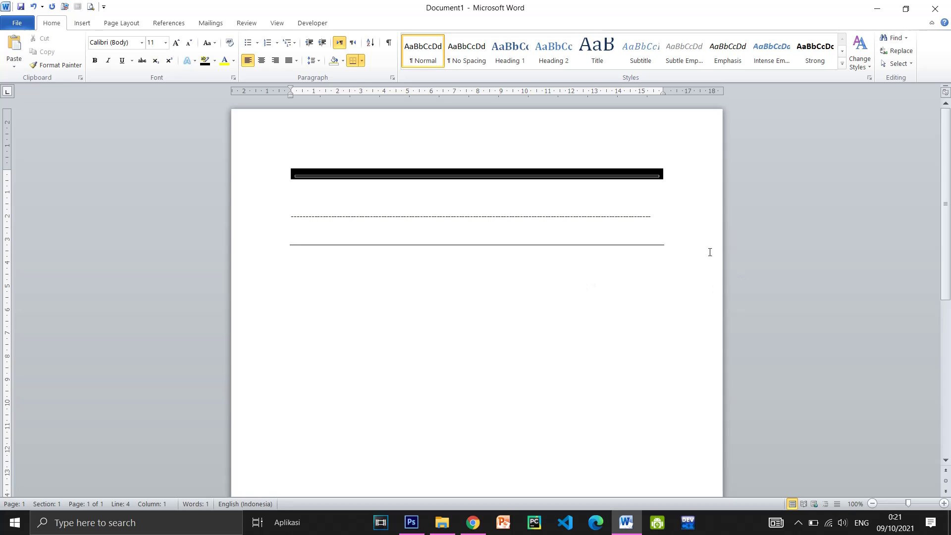
key(Return)
key(Return)
key(Return)
key(Return)
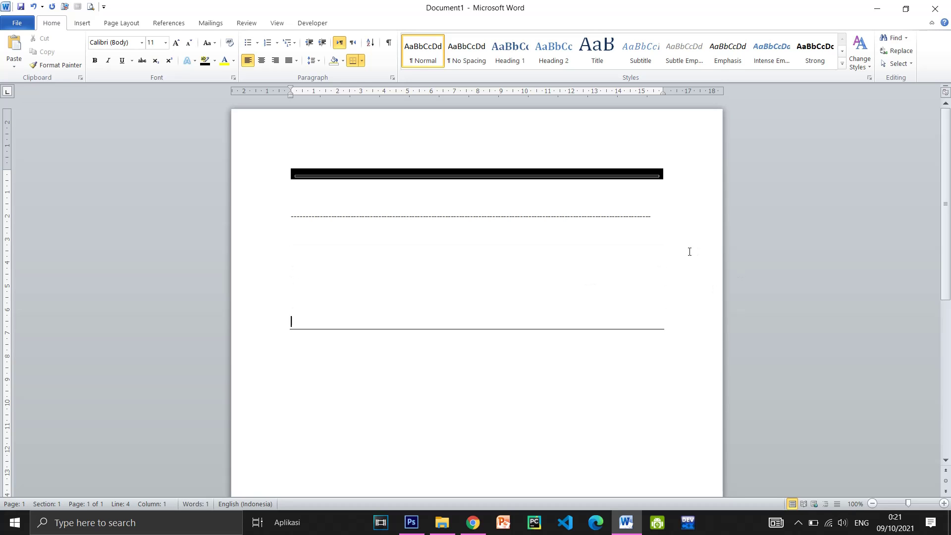
key(Up)
key(Up)
Draw a Line shape across the page, then undo it
click(83, 24)
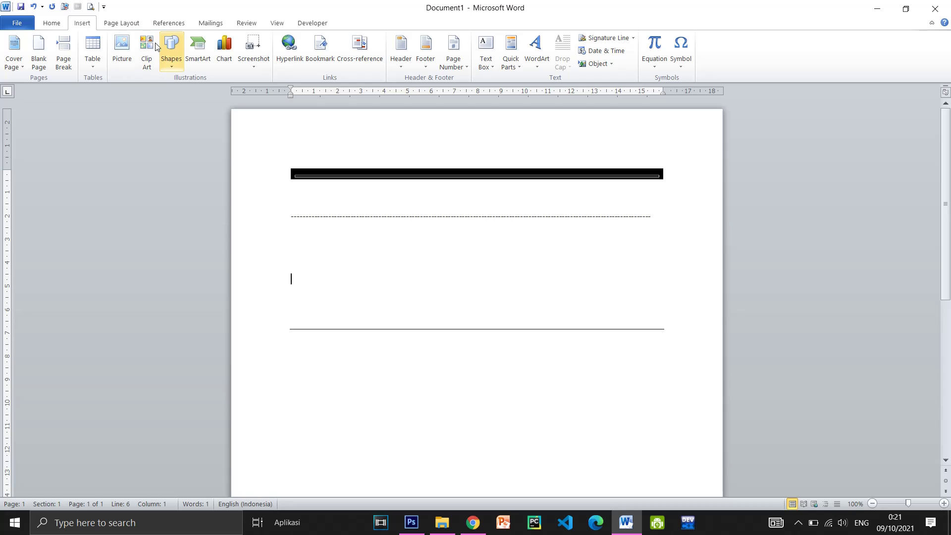
click(177, 63)
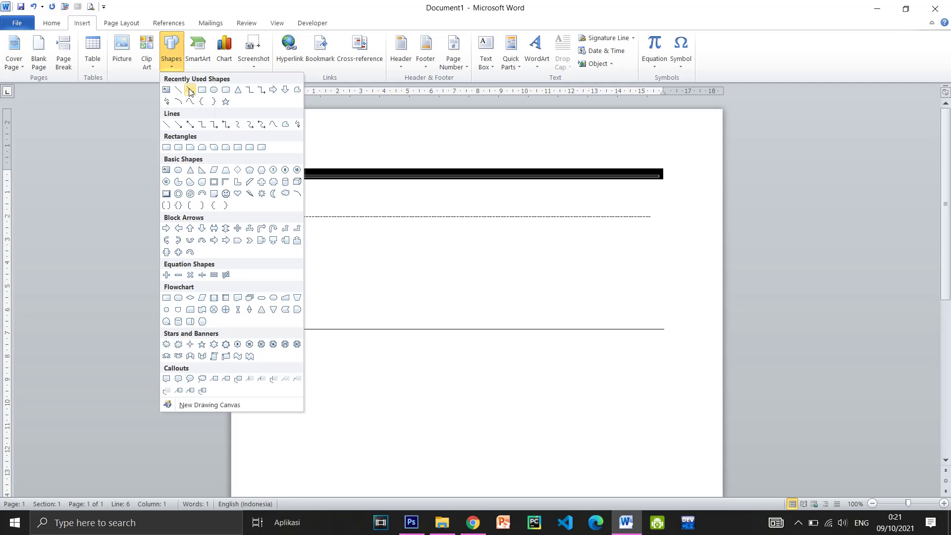
click(176, 91)
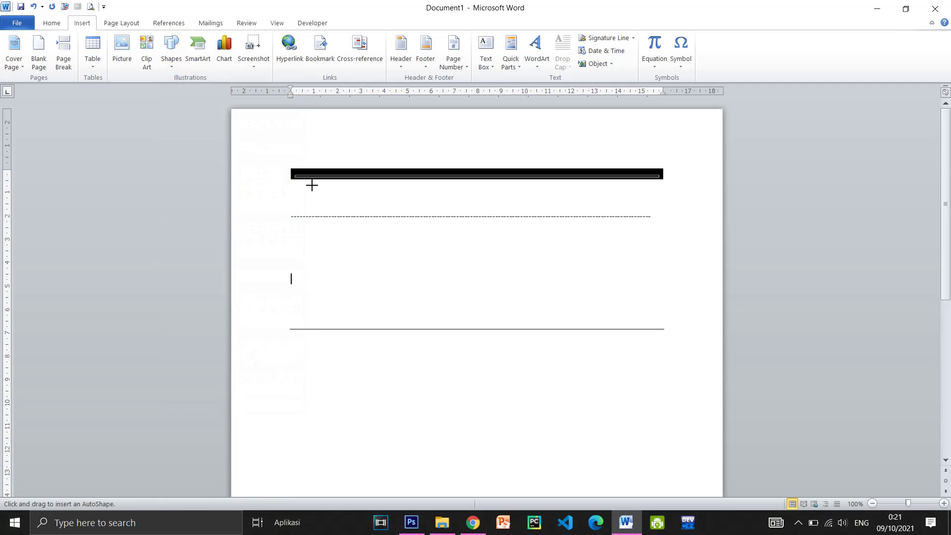
drag(296, 276, 615, 285)
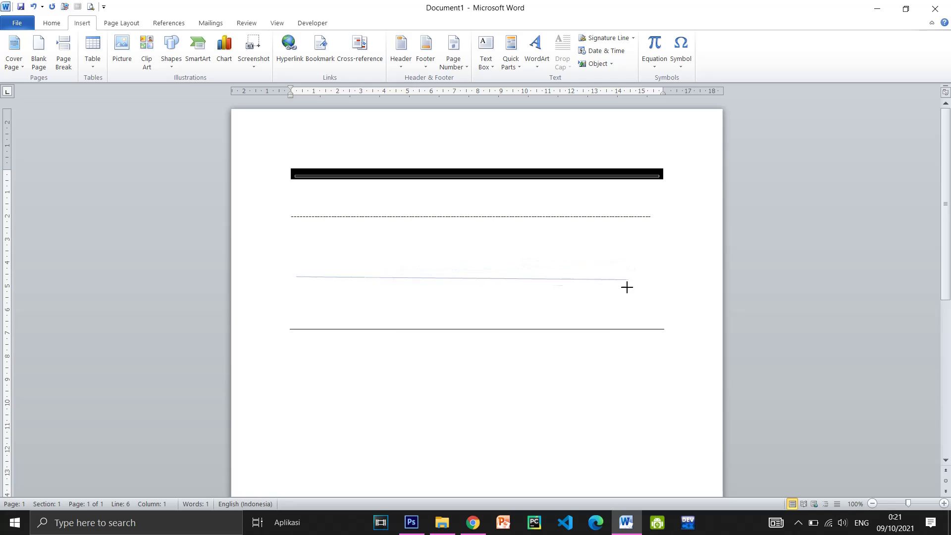
drag(615, 285, 628, 270)
key(ctrl+z)
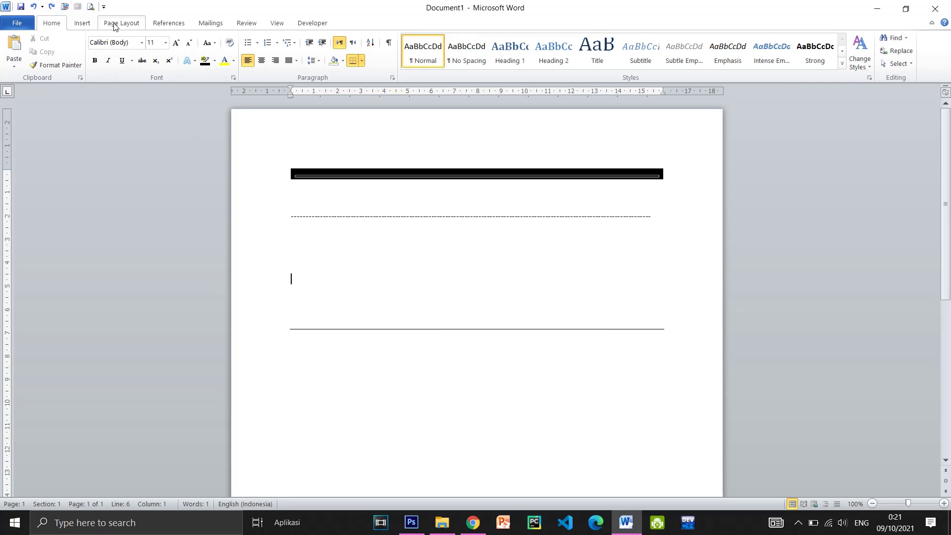
Draw a straight Line shape, 16,3 cm wide, between the dashed line and the plain rule
click(82, 23)
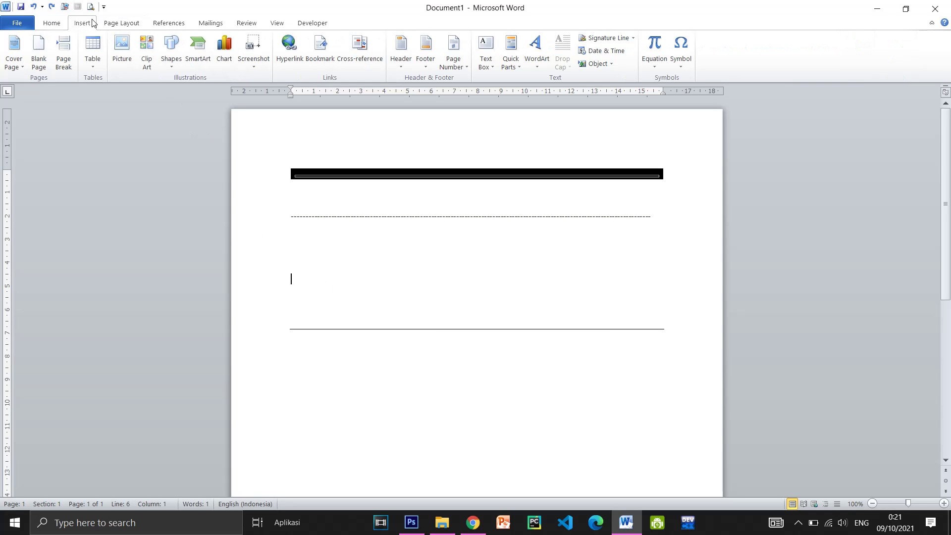
click(171, 49)
click(177, 91)
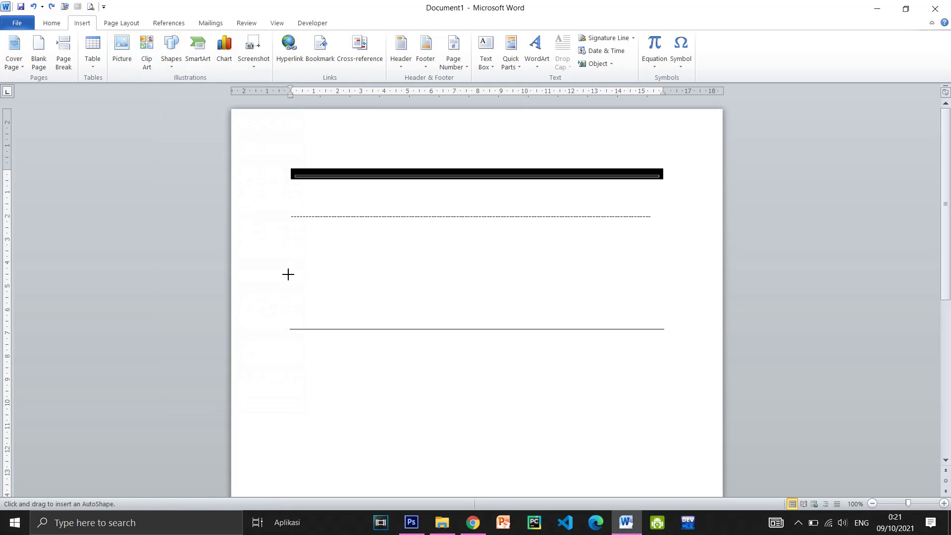
key(Escape)
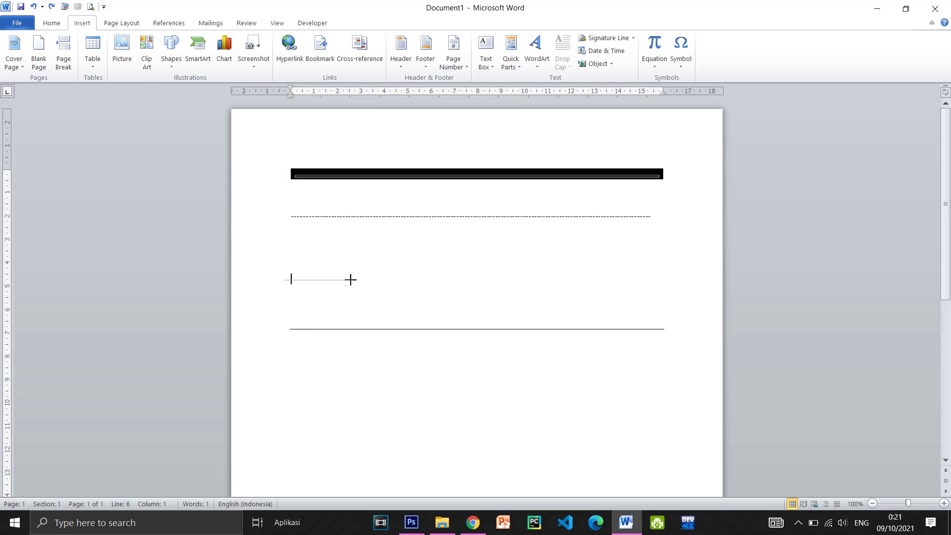
mouse_move(284, 280)
mouse_down()
mouse_move(622, 282)
mouse_move(665, 269)
mouse_up()
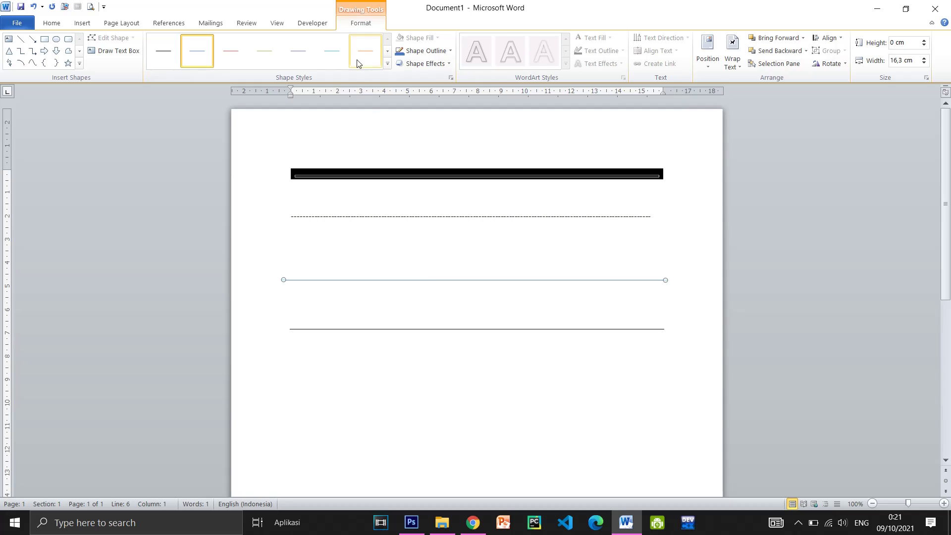
Set the line shape's outline to black, 3 pt weight, and a long-dash style
click(422, 51)
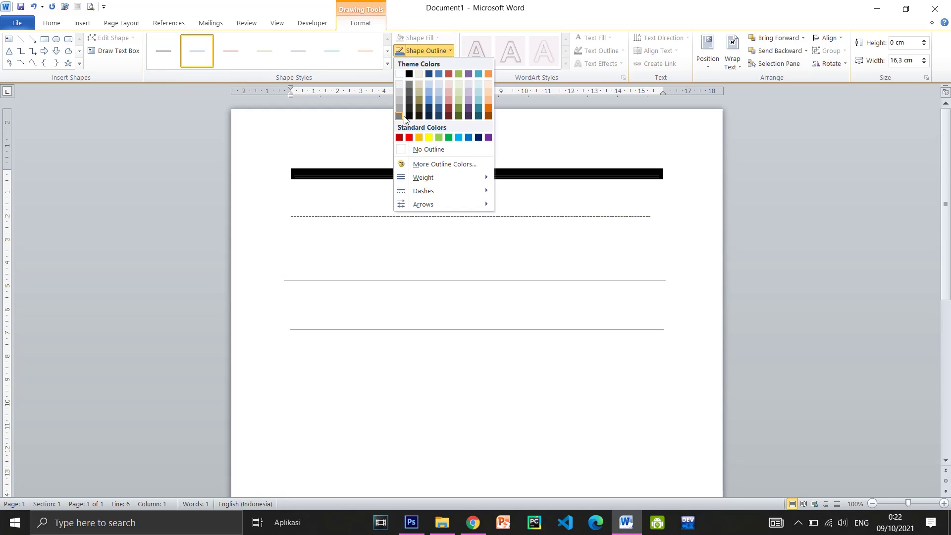
click(408, 115)
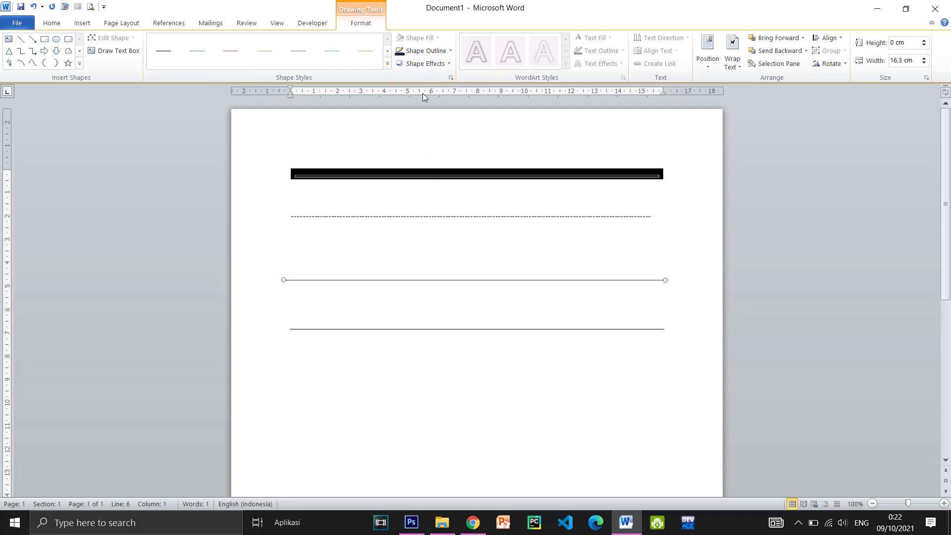
click(446, 51)
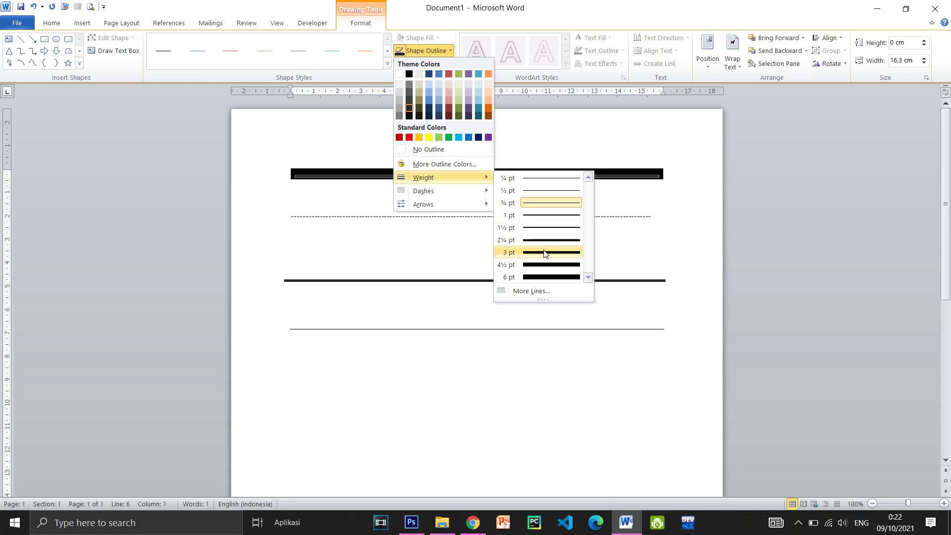
click(545, 253)
click(426, 50)
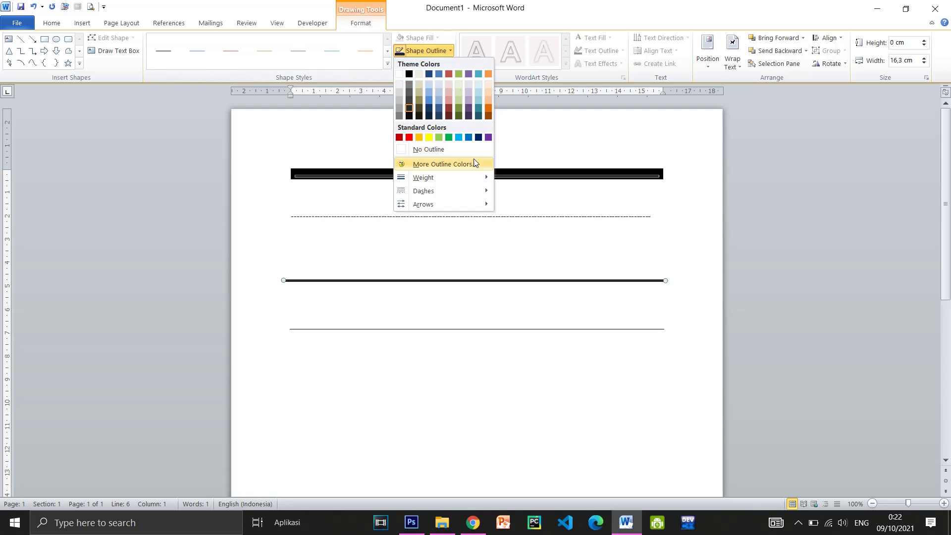
mouse_move(423, 191)
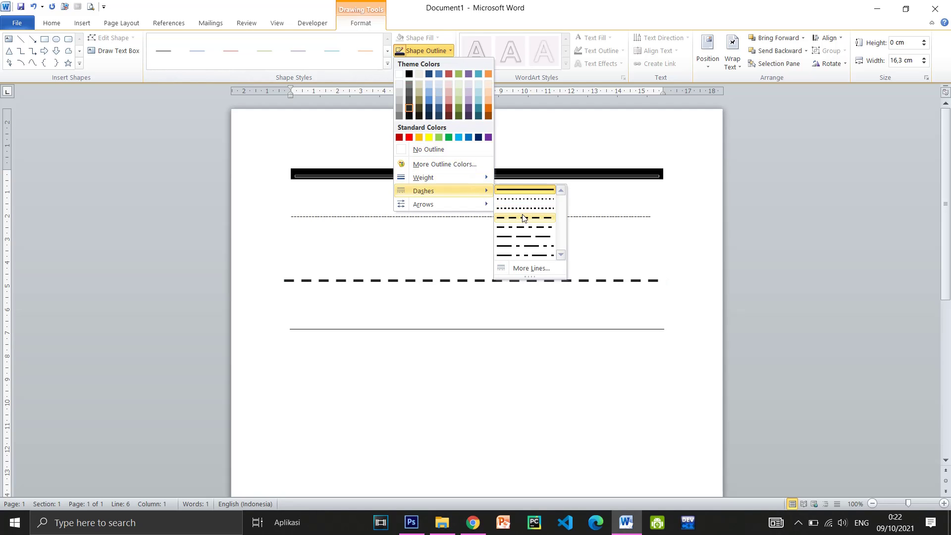
click(525, 218)
click(426, 51)
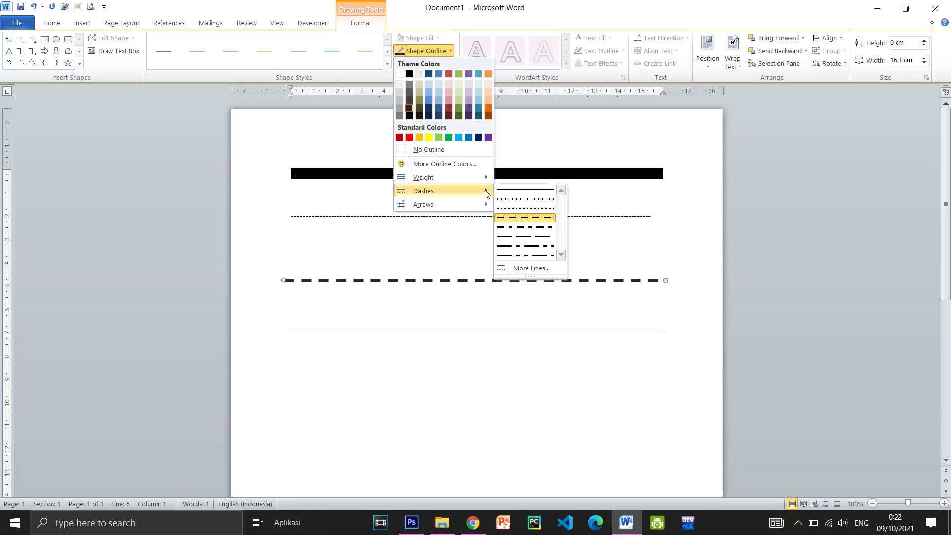
click(545, 302)
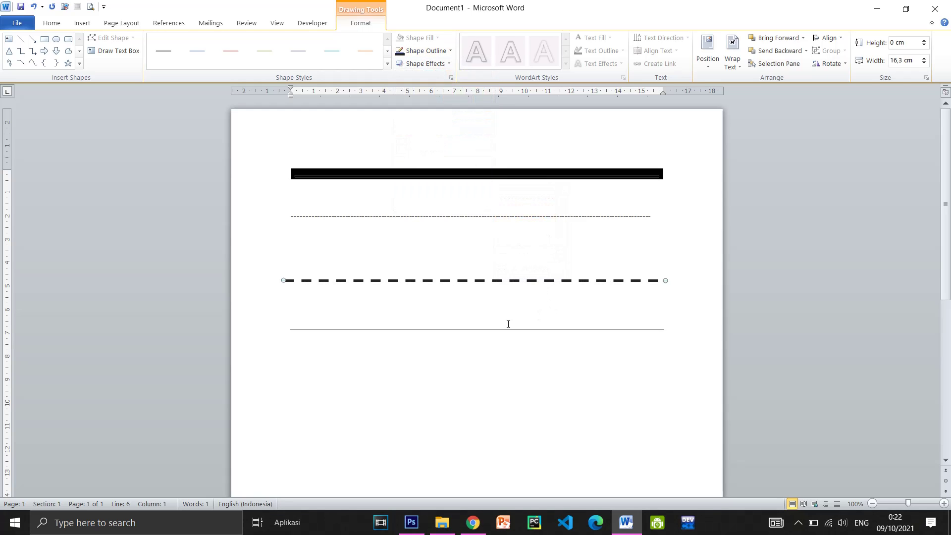
Add blank lines above the plain rule and type hash marks, letting AutoFormat make a triple-line border
scroll(510, 314, down, 3)
scroll(517, 307, up, 3)
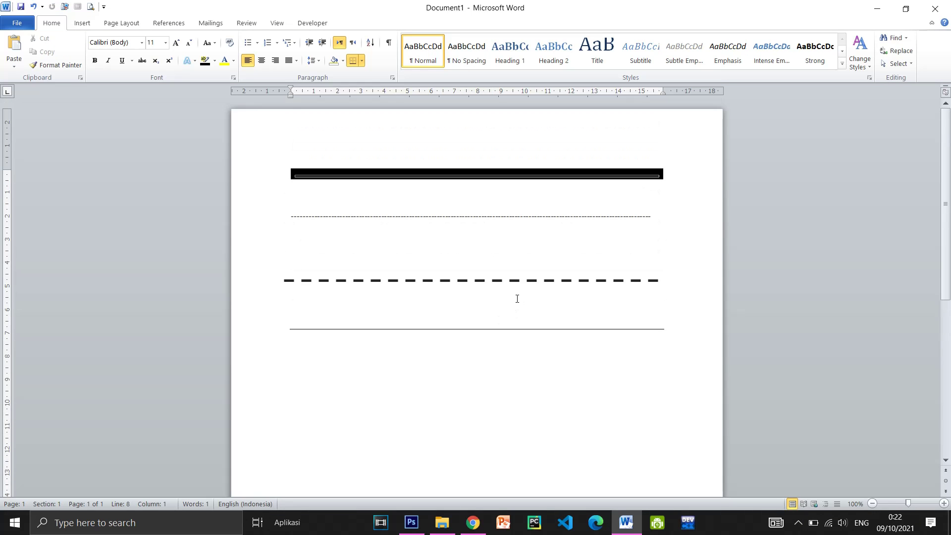
scroll(512, 305, down, 2)
scroll(504, 323, down, 2)
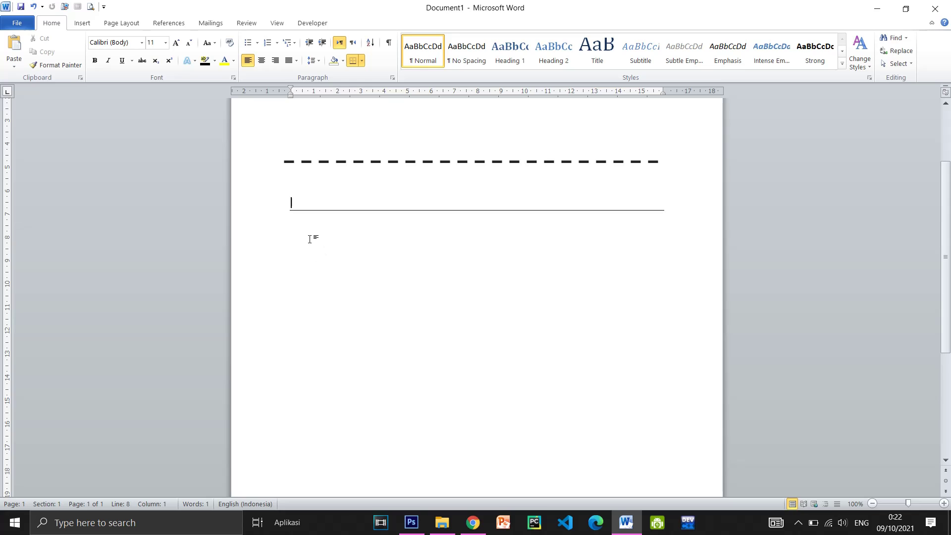
key(Return)
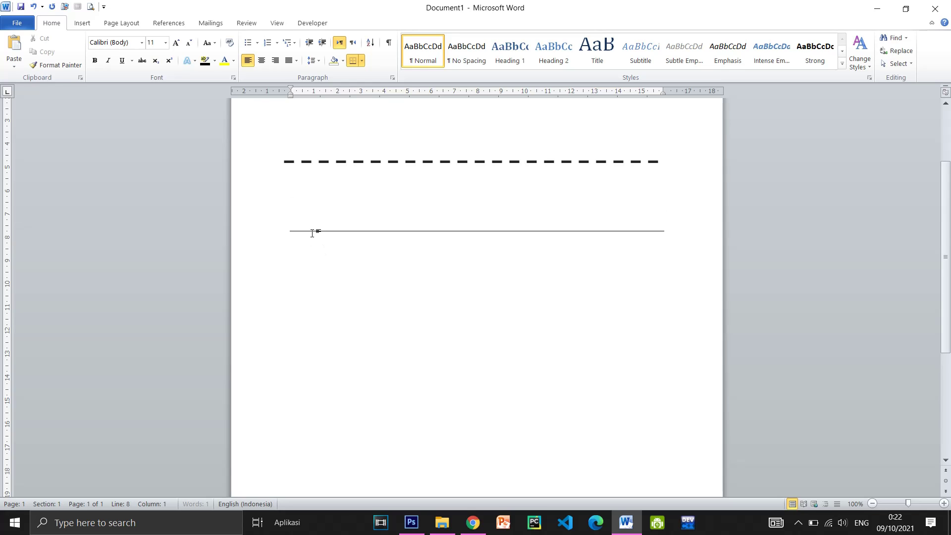
key(Return)
key(Up)
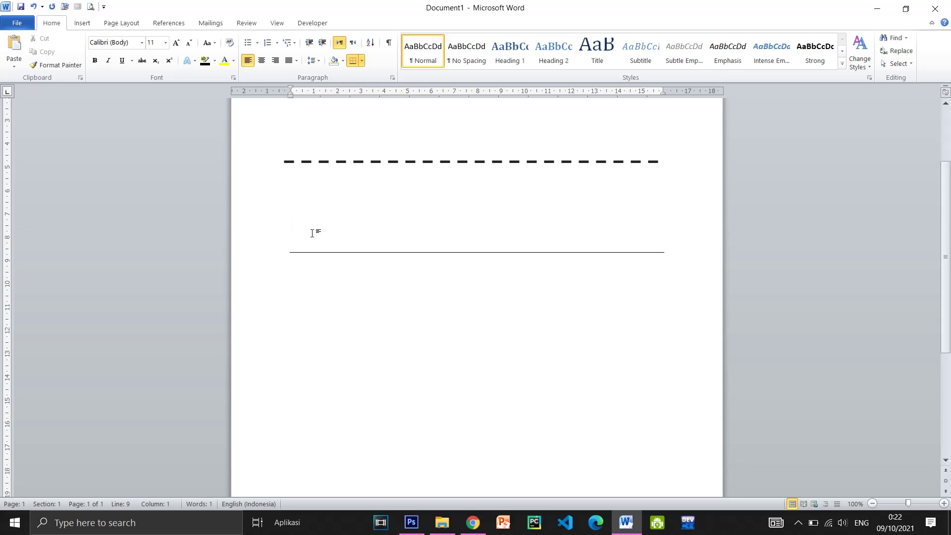
text(###)
key(Return)
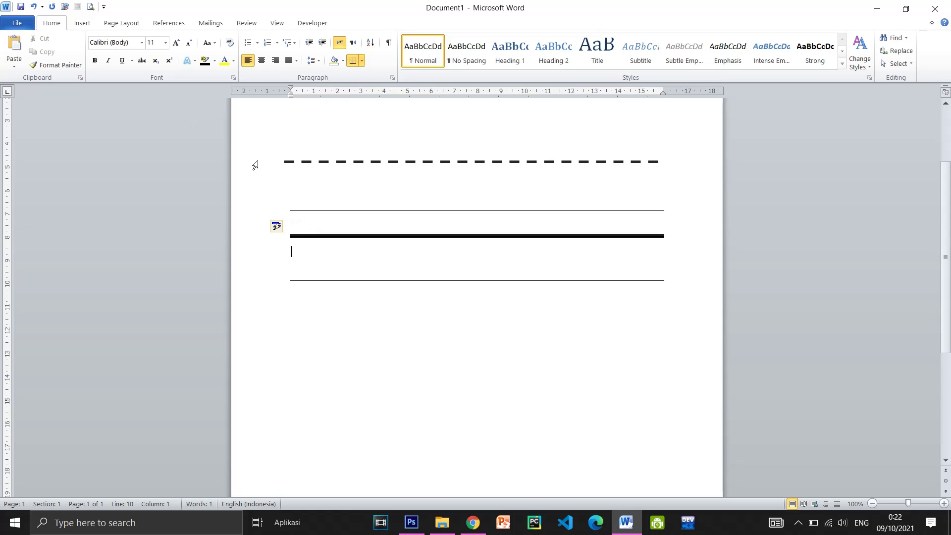
scroll(365, 236, down, 2)
scroll(395, 236, up, 5)
scroll(436, 236, up, 1)
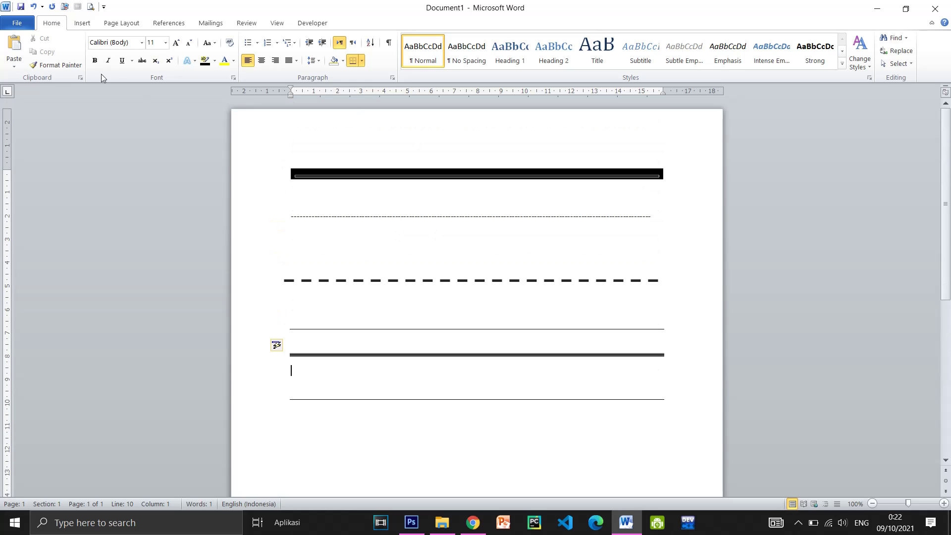
Draw a vertical Line shape below the rules and give it a purple shape style
click(82, 23)
click(171, 52)
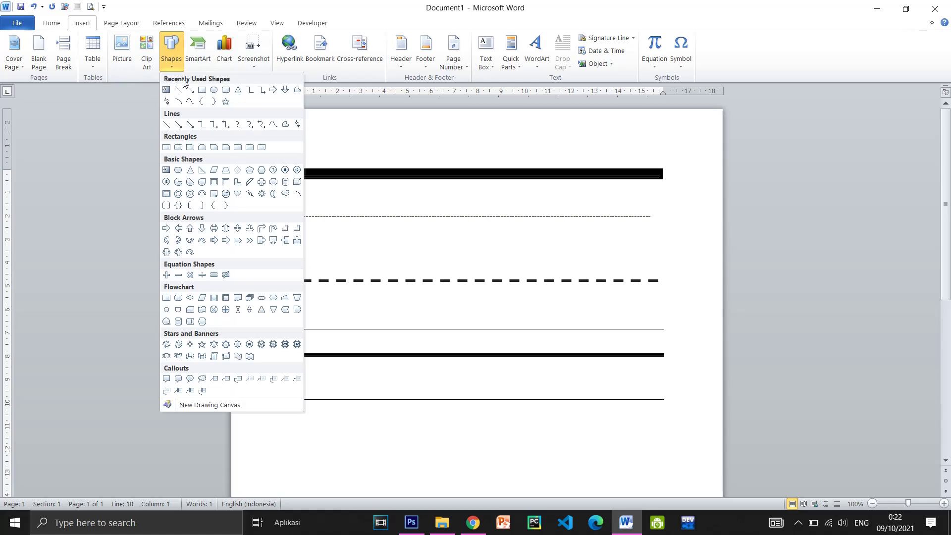
click(183, 90)
scroll(472, 395, down, 2)
scroll(459, 278, down, 4)
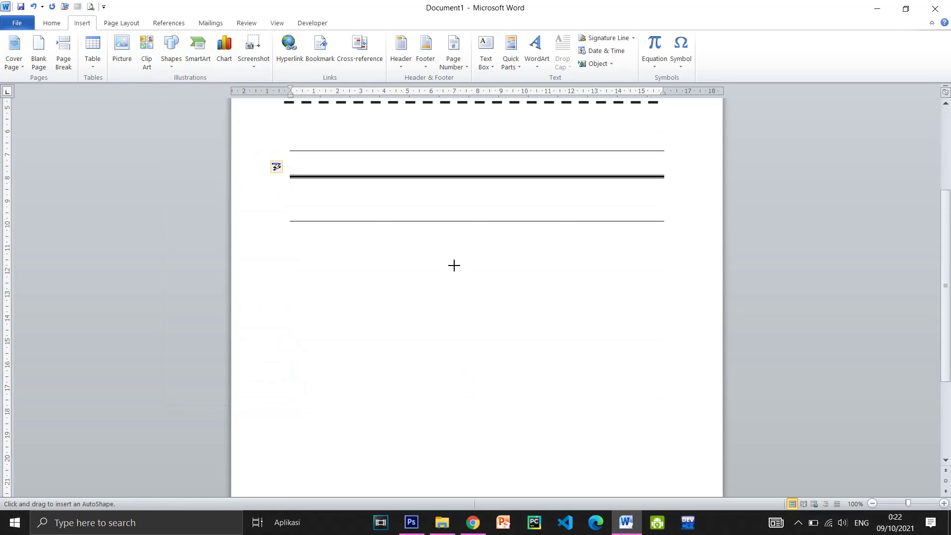
drag(454, 265, 473, 426)
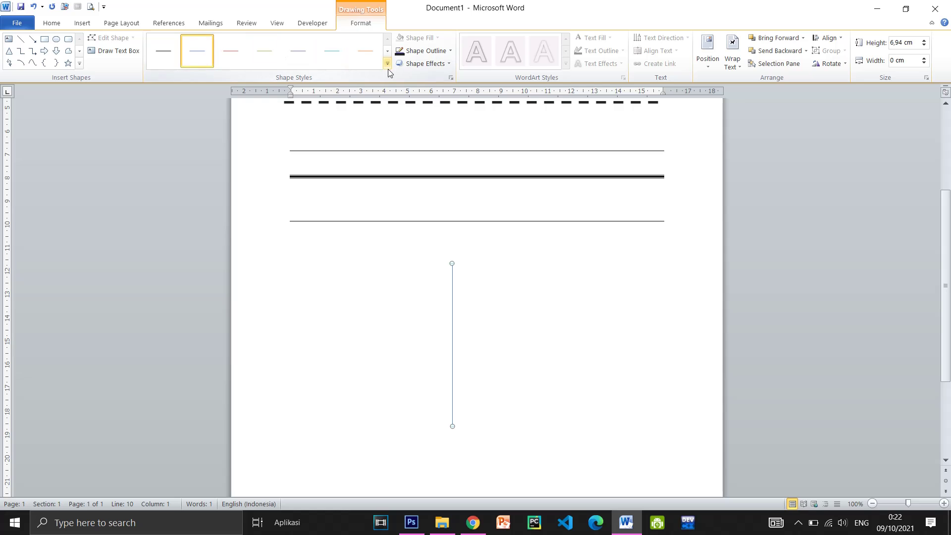
click(388, 64)
click(298, 117)
click(571, 311)
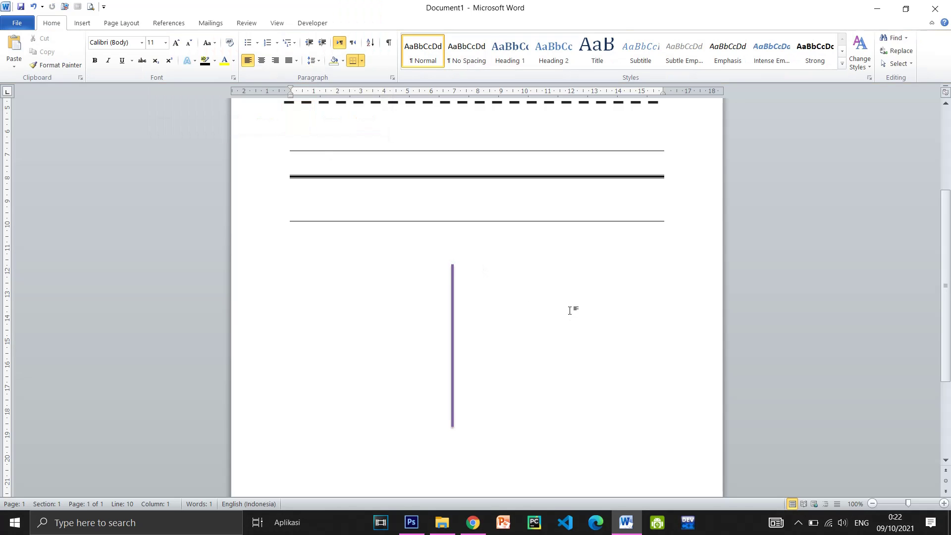
Move the purple line right, paste a copy to its left, and nudge the middle line into place
click(452, 315)
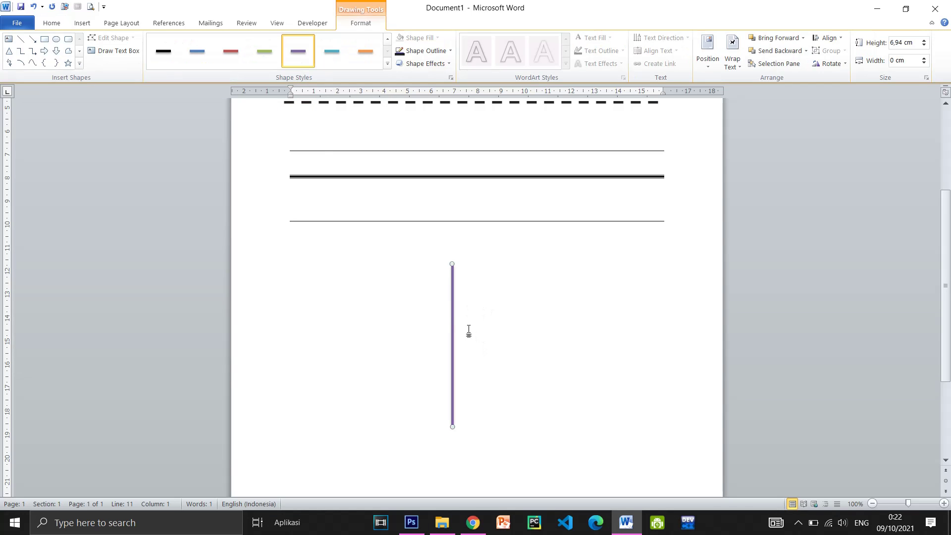
mouse_move(450, 325)
mouse_down()
mouse_move(495, 323)
mouse_move(505, 297)
mouse_move(491, 325)
mouse_up()
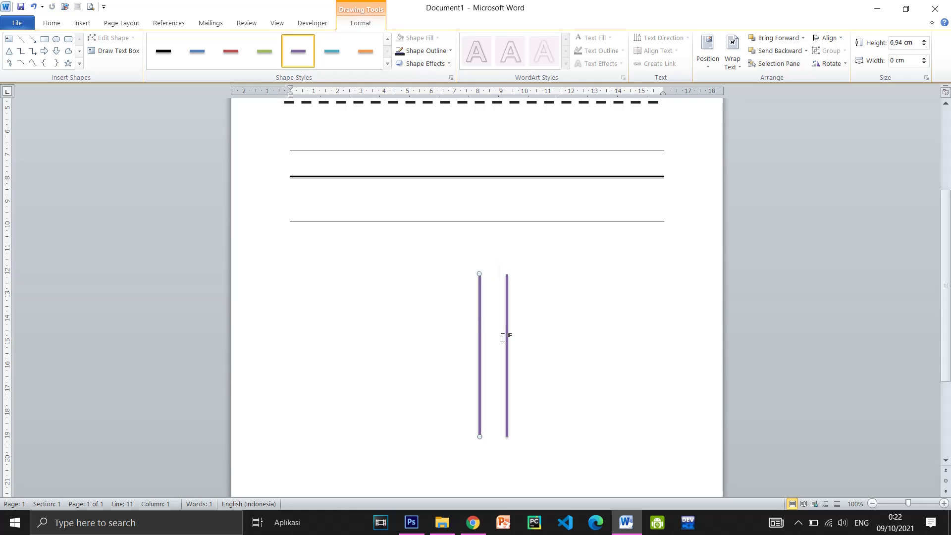
key(ctrl+v)
drag(490, 342, 441, 332)
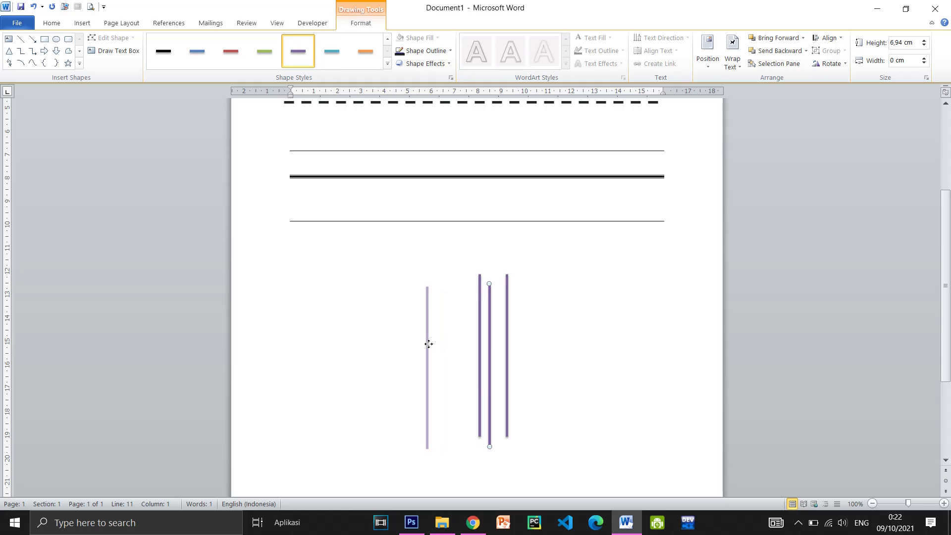
click(455, 337)
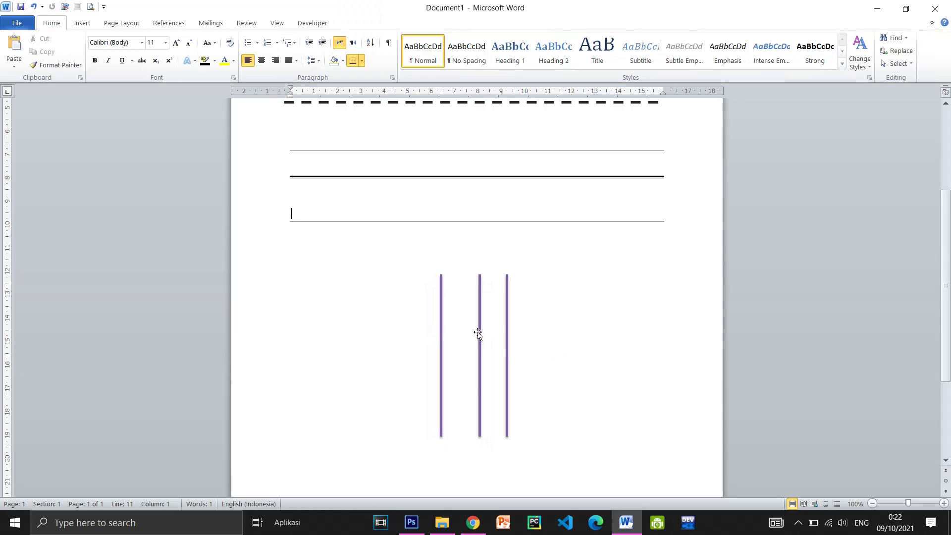
drag(478, 332, 474, 333)
click(568, 341)
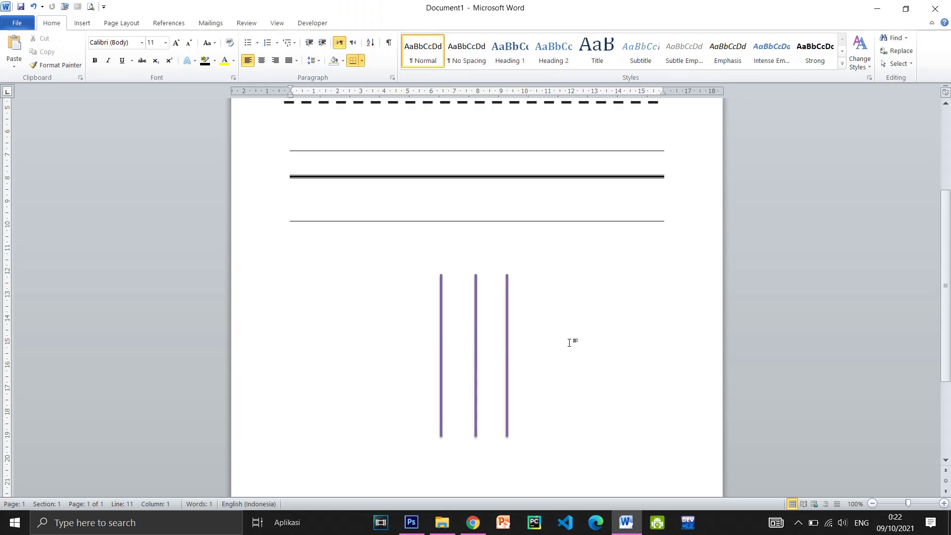
Shorten the middle purple line to 5,57 cm, then bring up the screen recorder's controls
click(476, 298)
drag(475, 274, 480, 310)
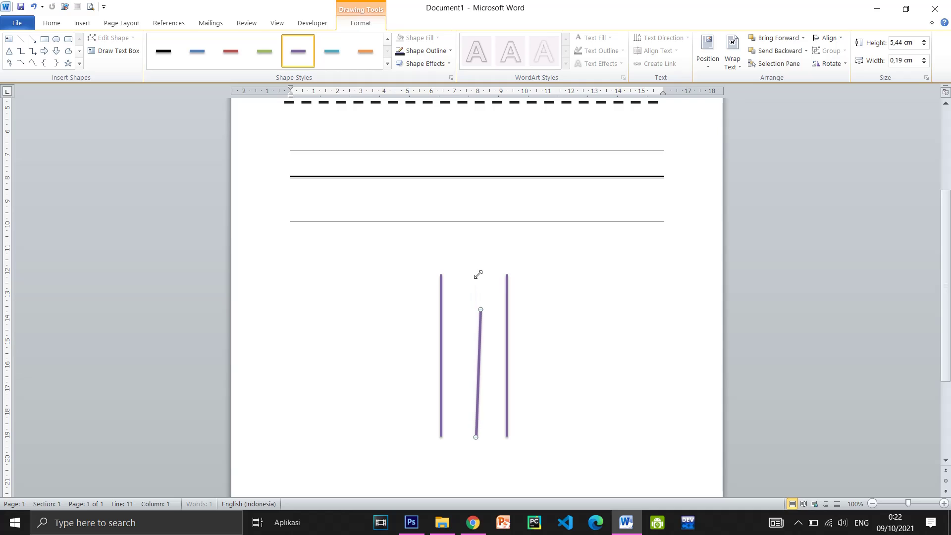
drag(480, 312, 476, 307)
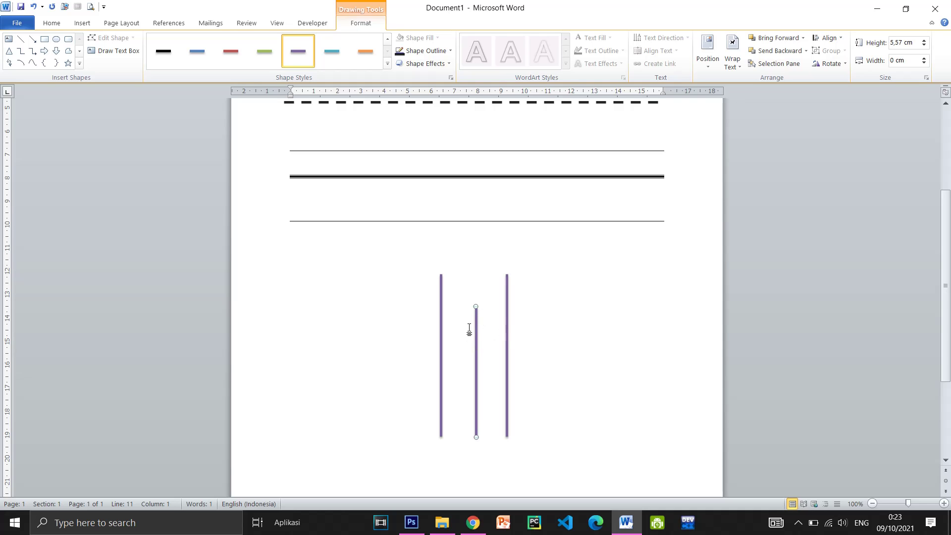
key(Up)
key(Up)
key(Up)
key(Up)
scroll(590, 364, up, 1)
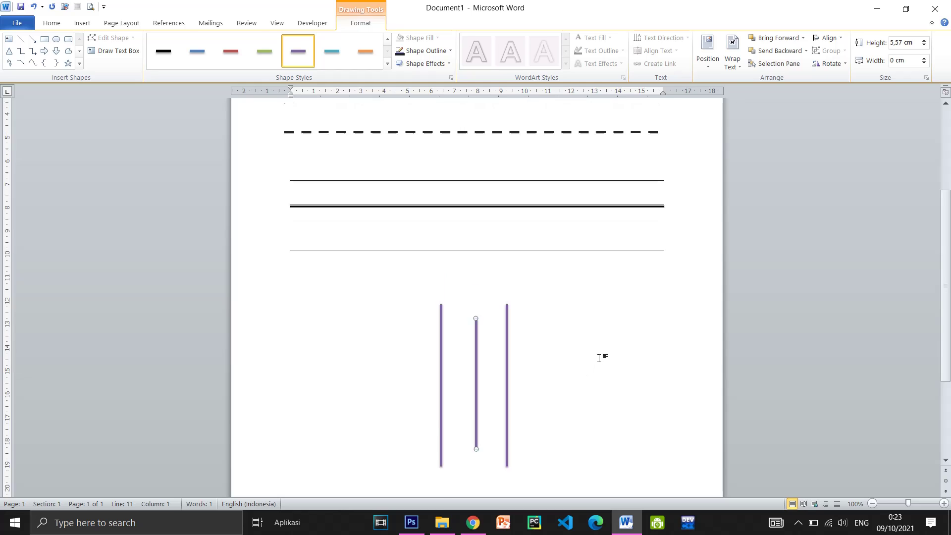
scroll(602, 358, up, 3)
scroll(610, 367, up, 2)
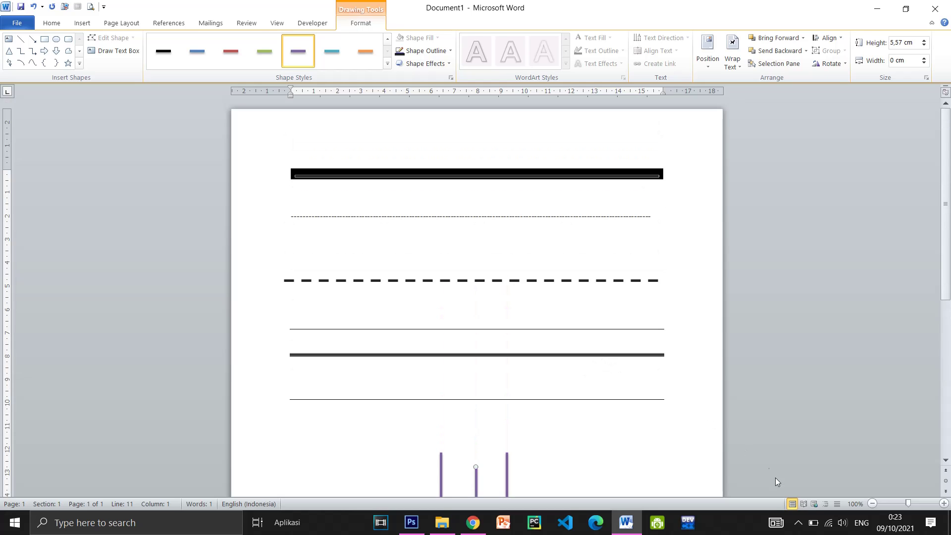
click(798, 523)
click(759, 475)
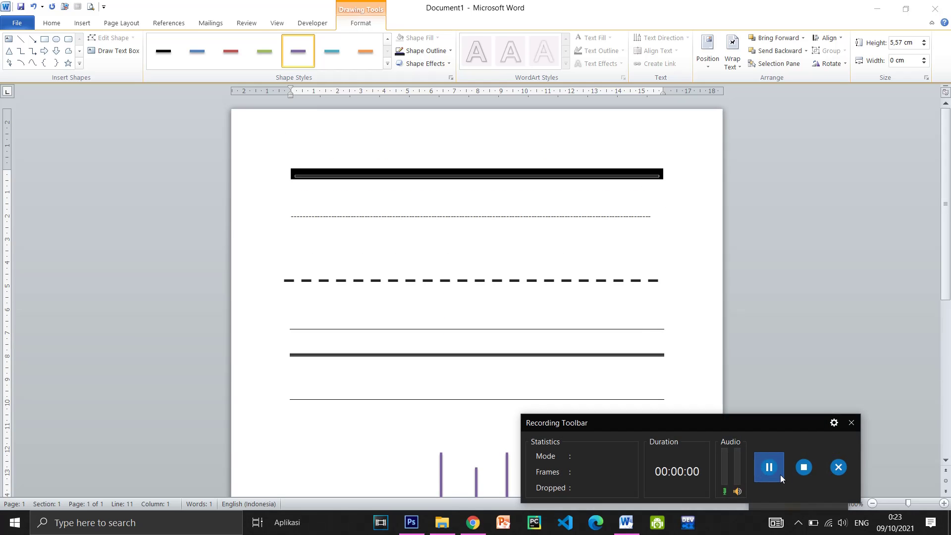